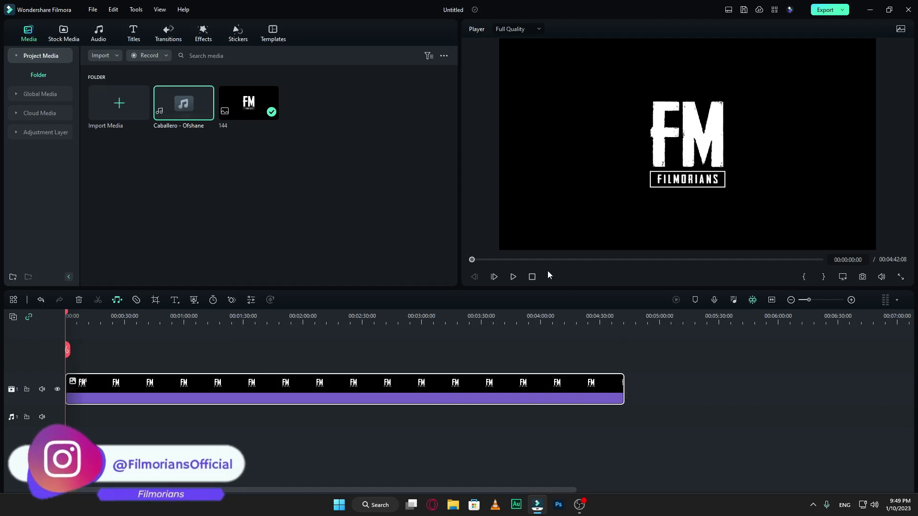
Move the playhead to a later point in the FM logo video
mouse_move(544, 260)
left_mouse_down()
mouse_move(838, 255)
mouse_move(526, 260)
left_mouse_up()
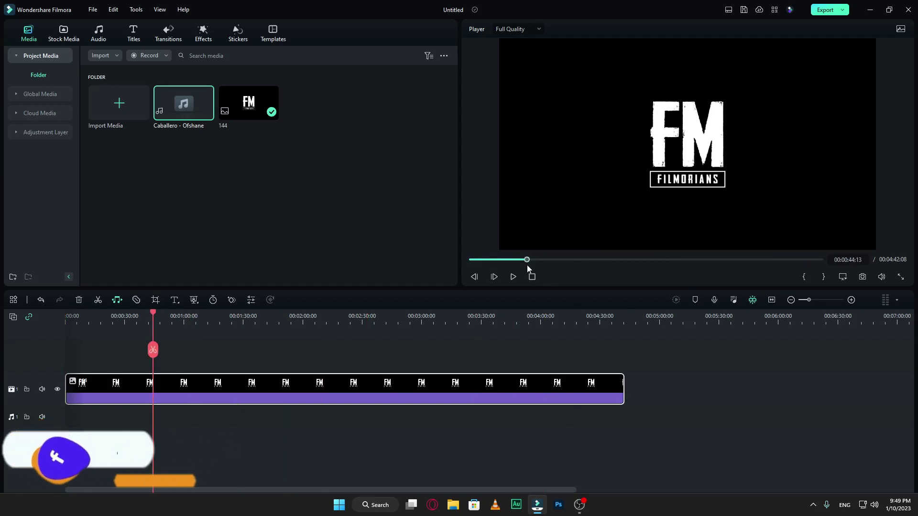
mouse_move(168, 118)
left_mouse_down()
mouse_move(144, 397)
mouse_move(71, 423)
left_mouse_up()
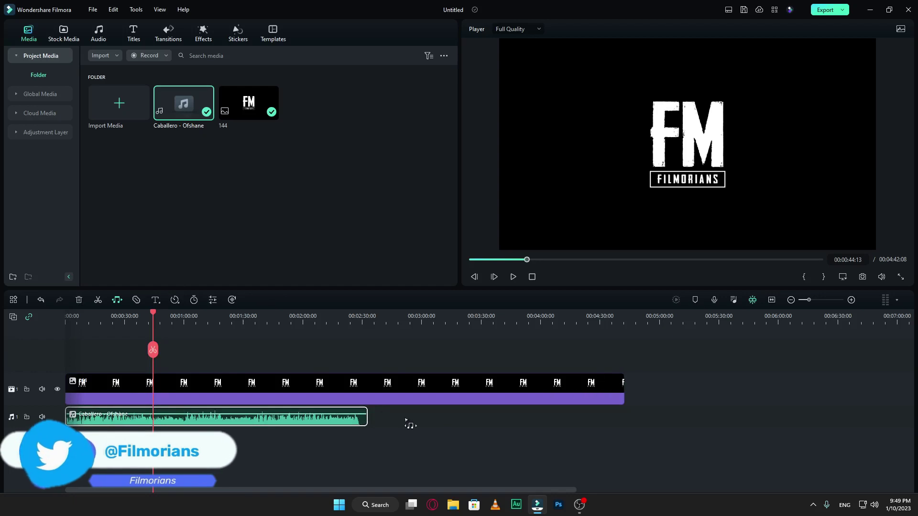
right_click(327, 416)
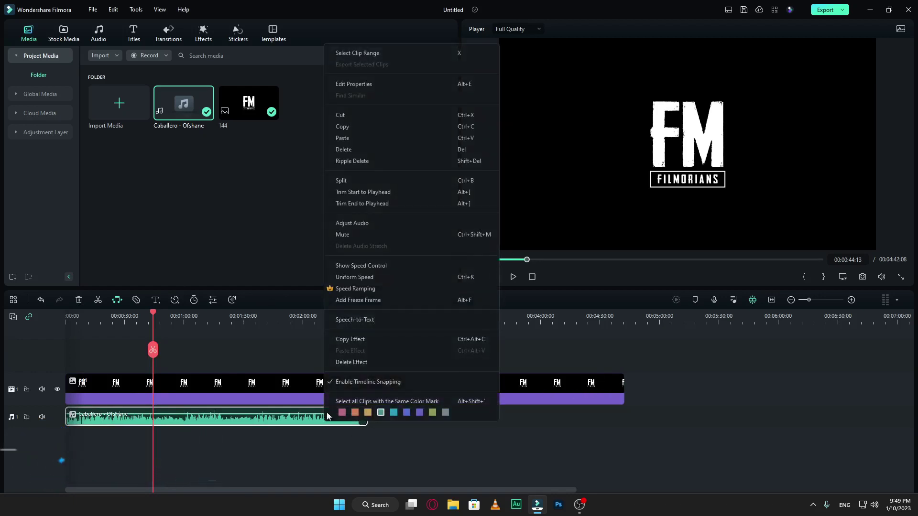
left_click(263, 296)
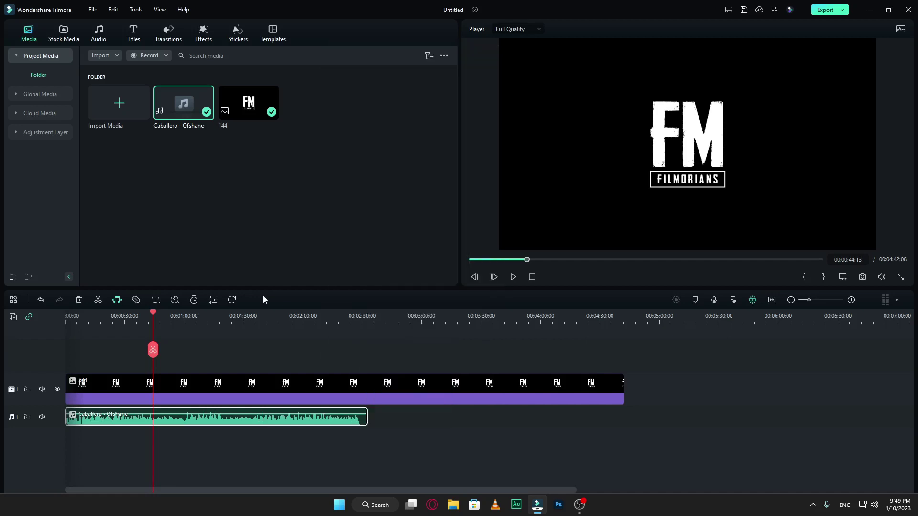
key("ctrl+z")
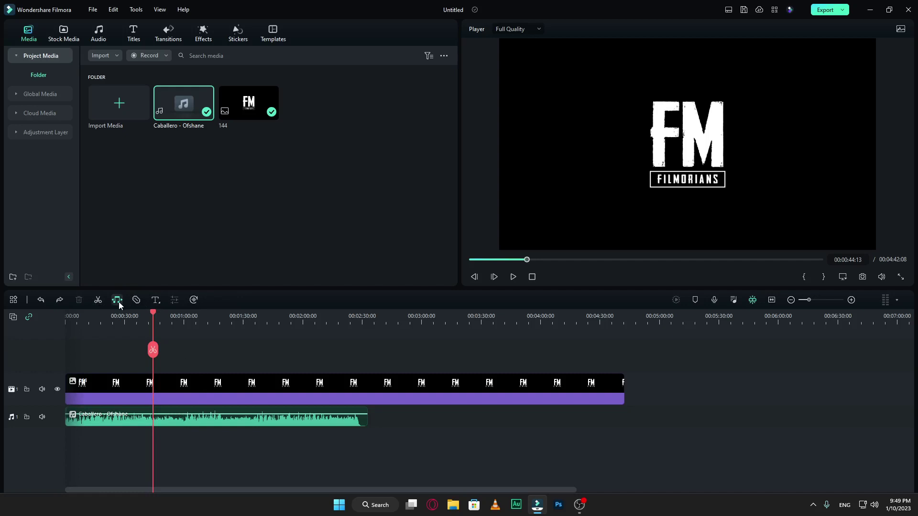
Enable AI Audio Stretch and extend the Caballero clip to end with the FM logo video
left_click(119, 302)
left_click(119, 303)
mouse_move(367, 418)
left_mouse_down()
mouse_move(520, 414)
mouse_move(622, 425)
left_mouse_up()
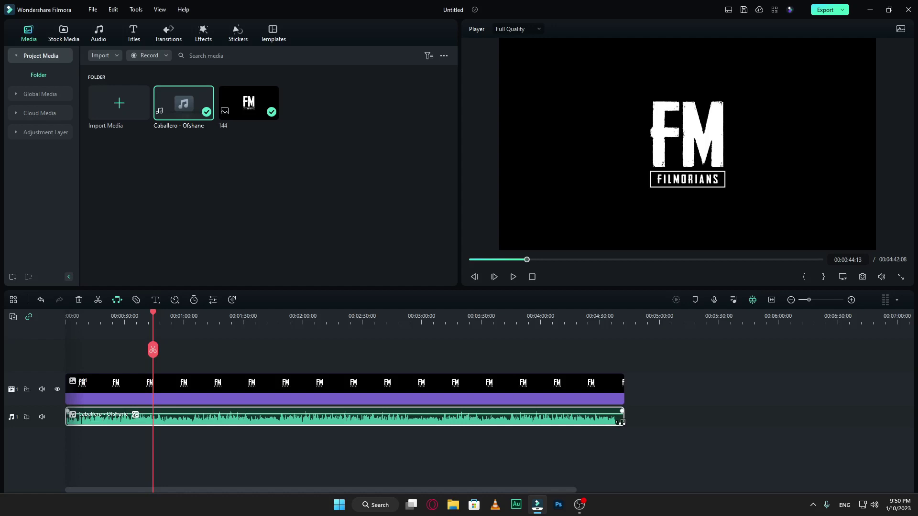
left_click(427, 319)
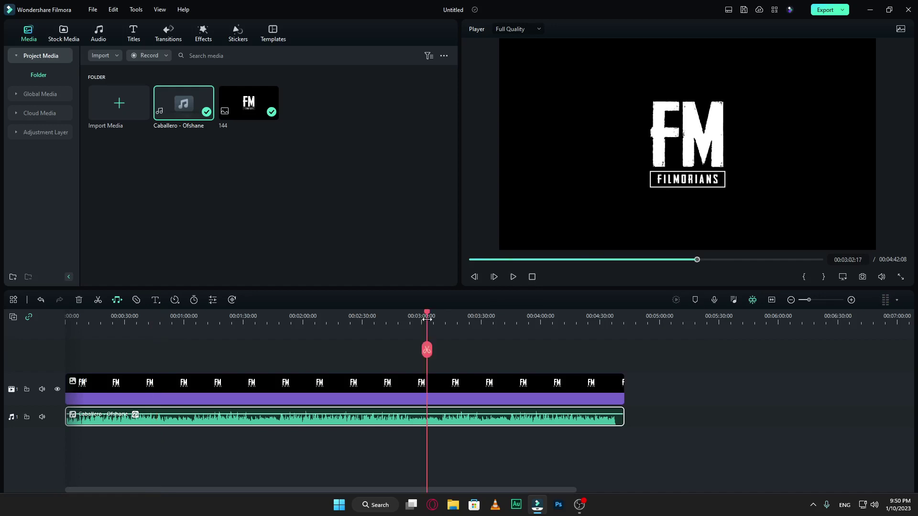
key("space")
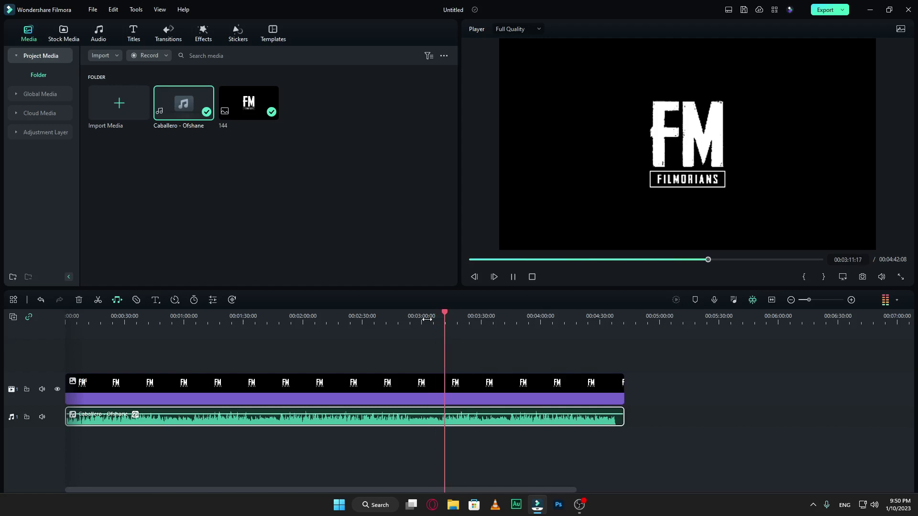
key("space")
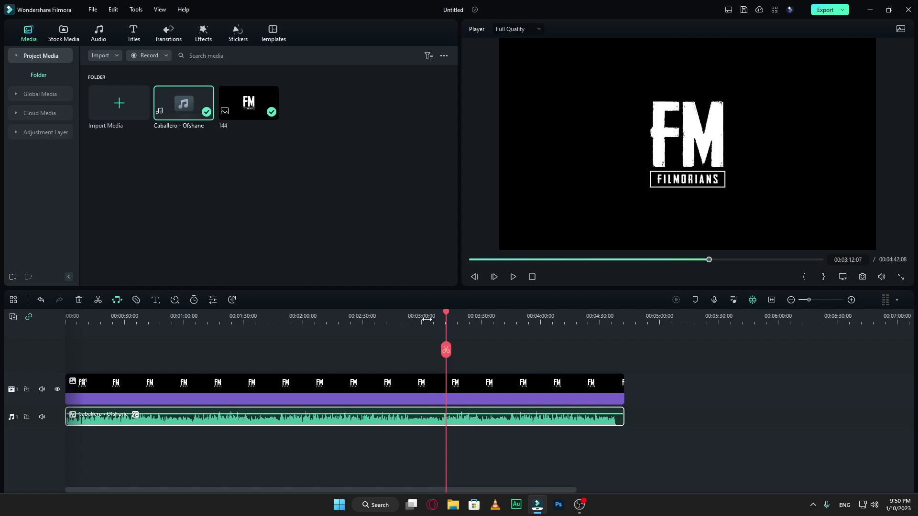